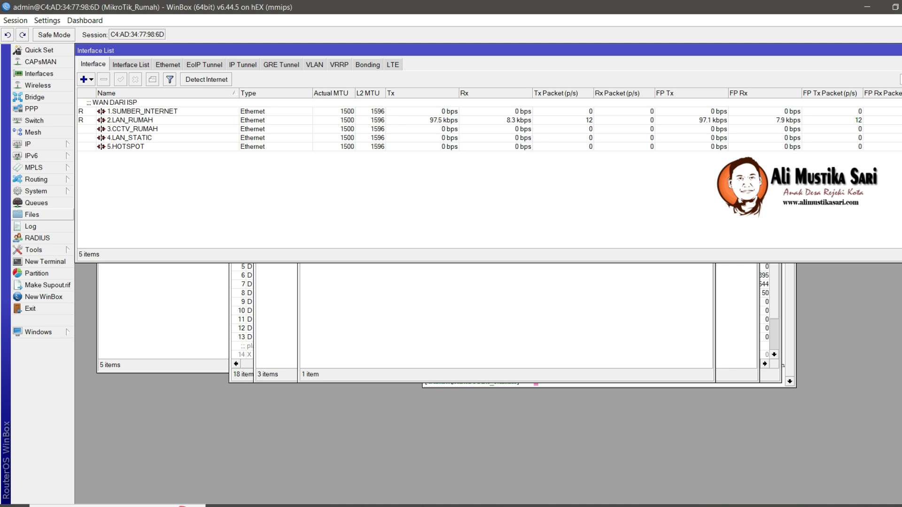
Step: Create a router backup named gr3juli2024 from the file list, leaving its password empty
left_click(32, 214)
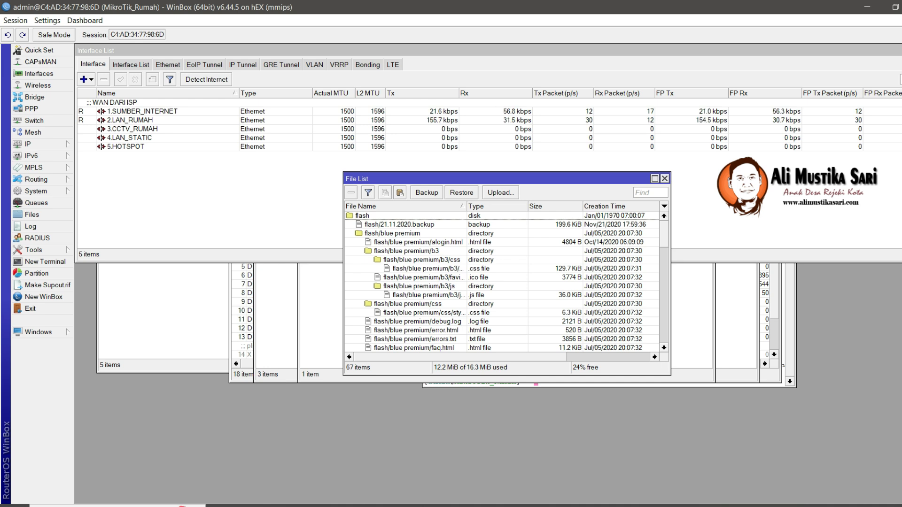
left_click(427, 192)
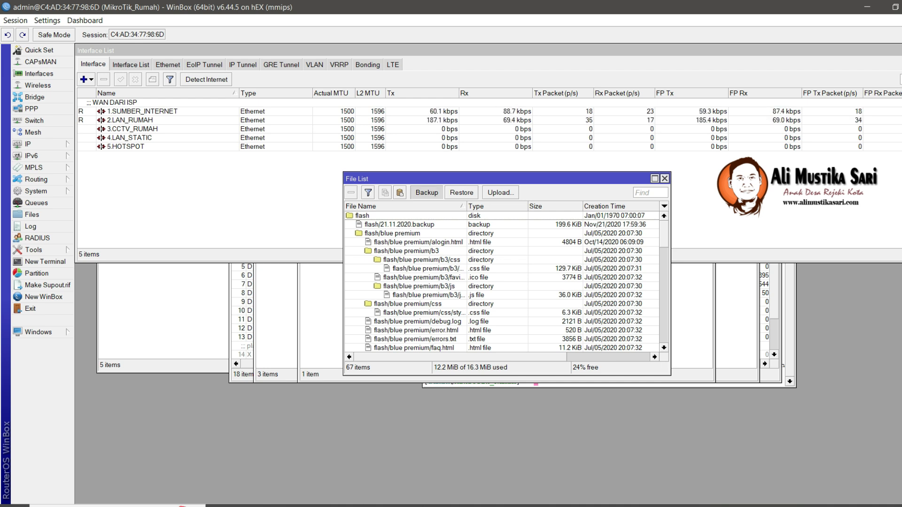
left_click(489, 258)
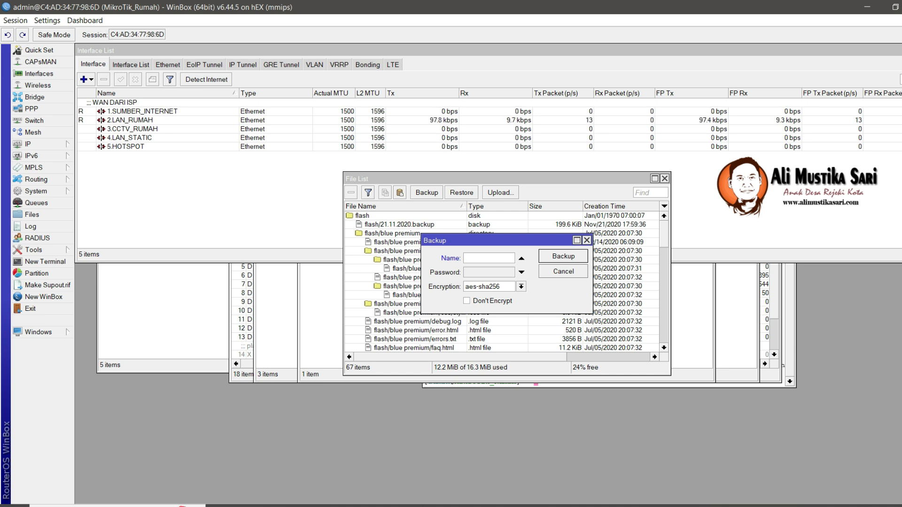
type("gr3")
type("juli")
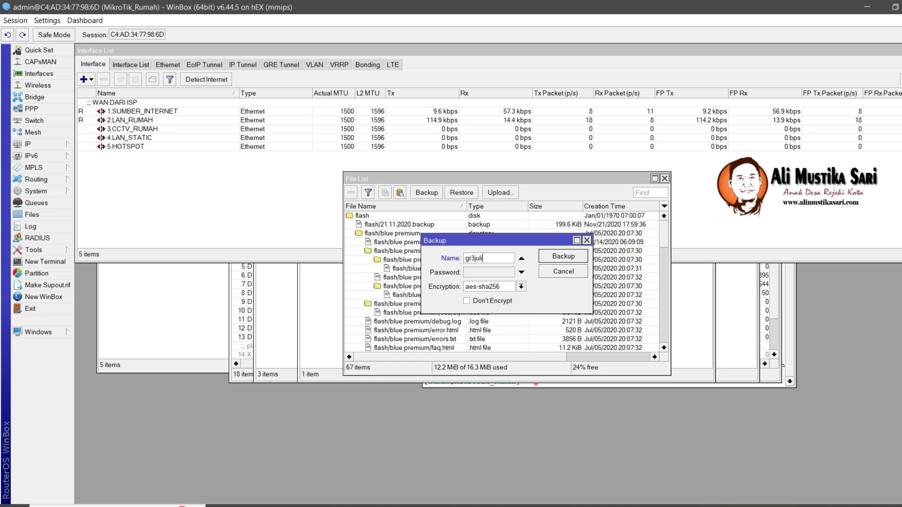
type("2024")
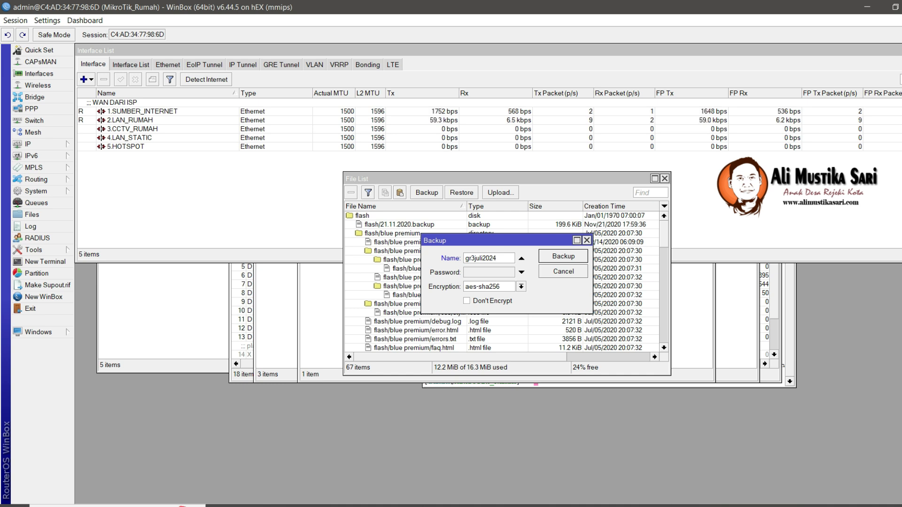
left_click(488, 272)
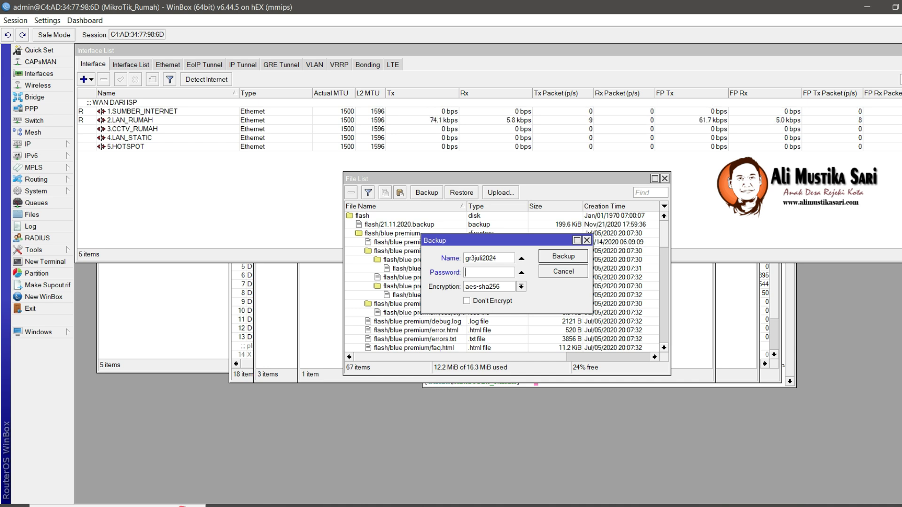
key("Return")
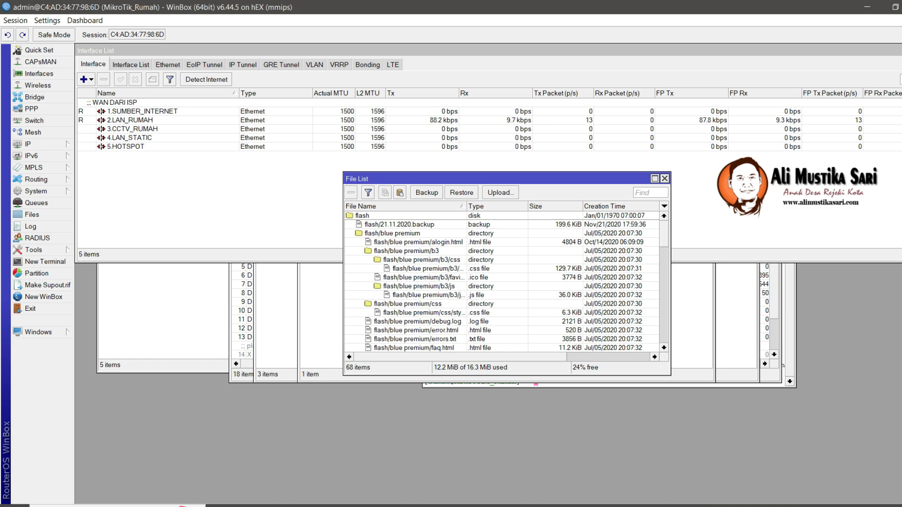
Step: Download gr3juli2024.backup from the router's file list to the computer's Desktop folder
scroll(502, 282, "down", 17)
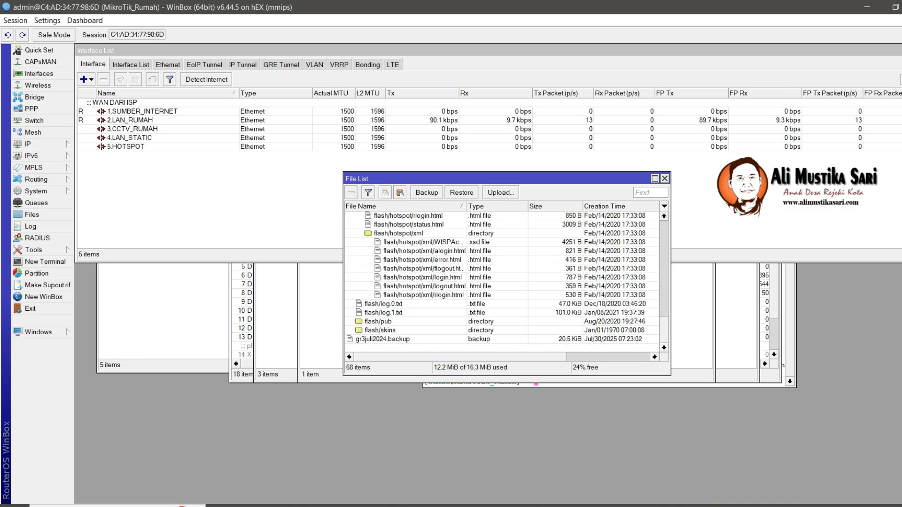
left_click(383, 339)
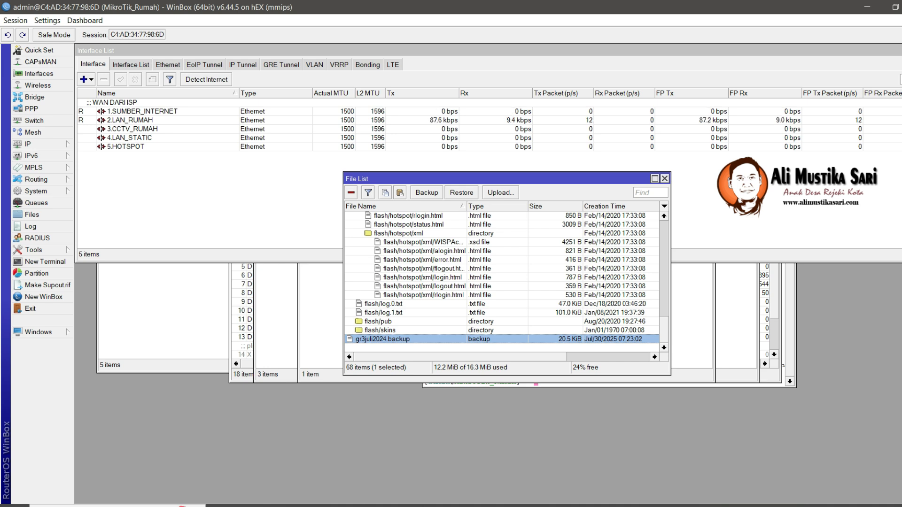
right_click(392, 339)
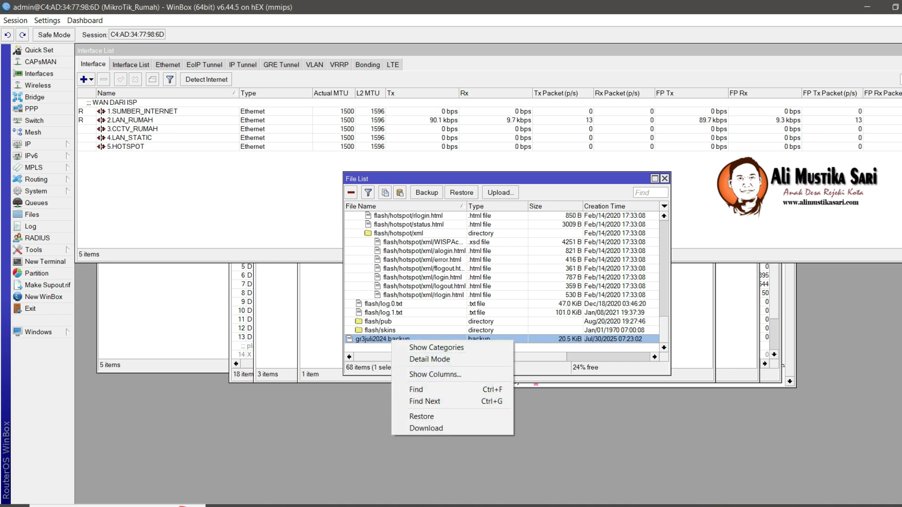
left_click(426, 428)
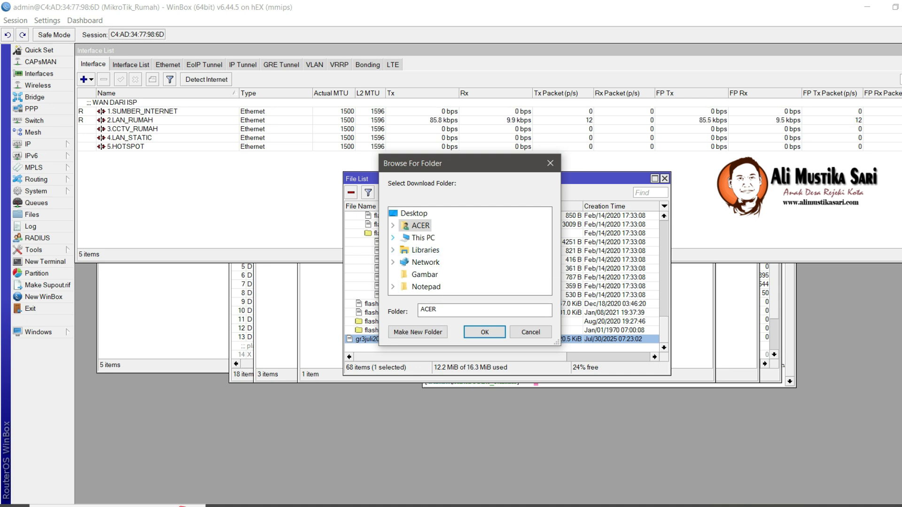
left_click(392, 239)
left_click(436, 239)
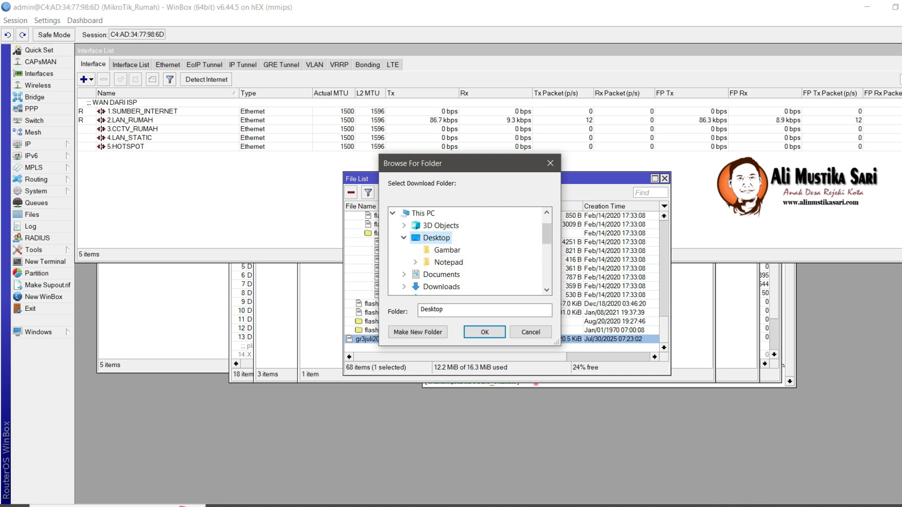
left_click(484, 332)
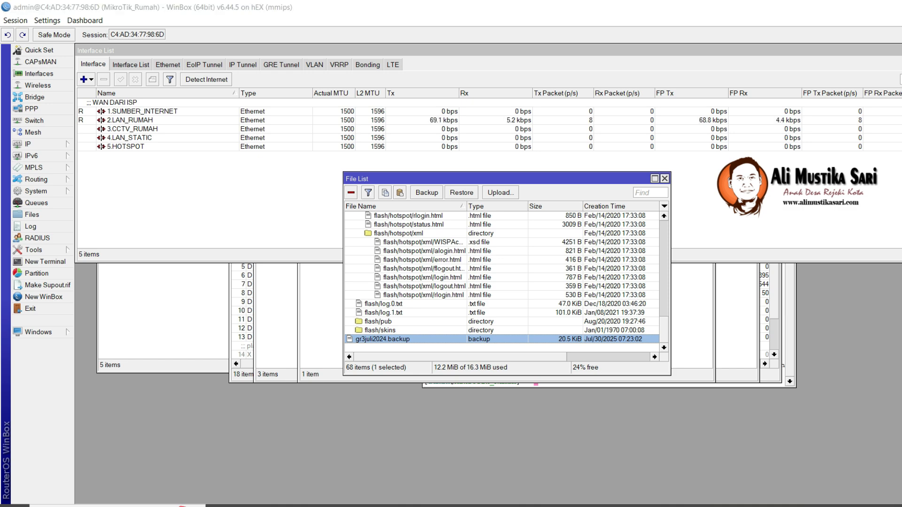
Step: Switch to the Windows desktop and move the downloaded backup file away from the other icons into the open area
left_click(867, 6)
left_click(163, 24)
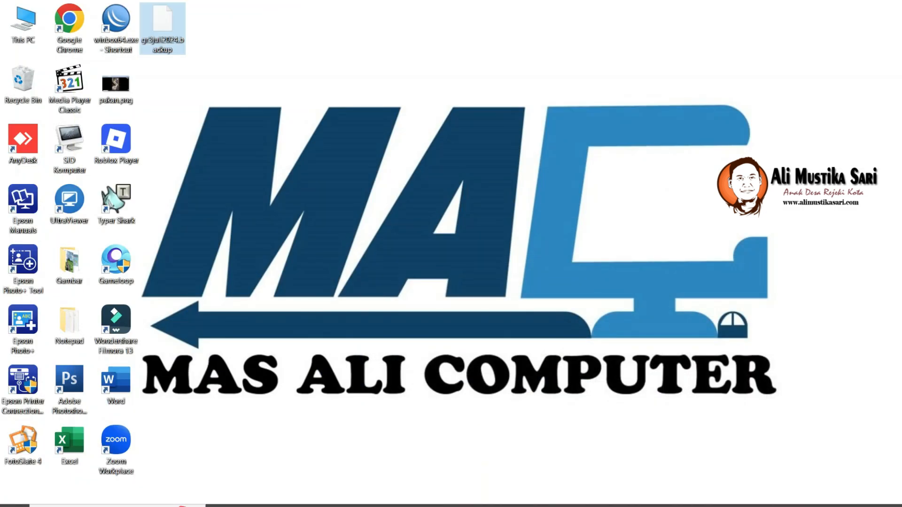
left_click_drag(163, 24, 331, 171)
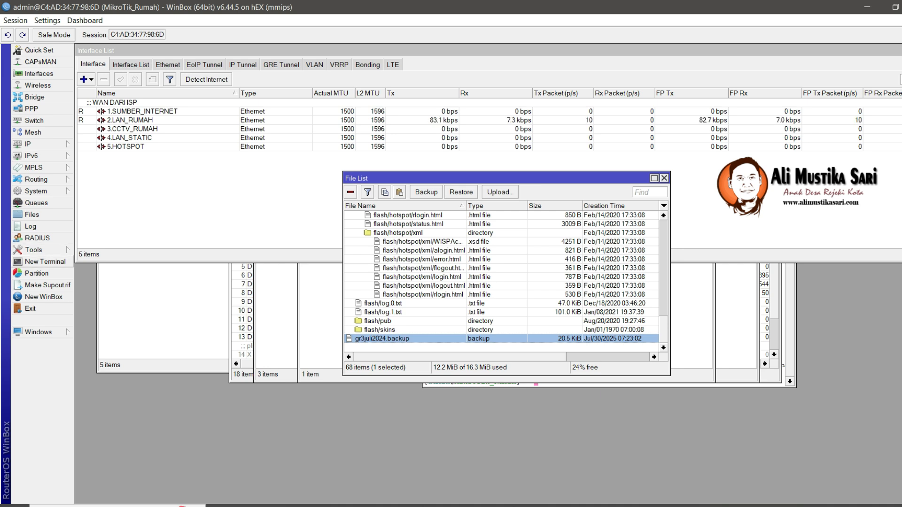
Step: Export the router configuration to a script by running export file=gr3juli in a new terminal
left_click(45, 262)
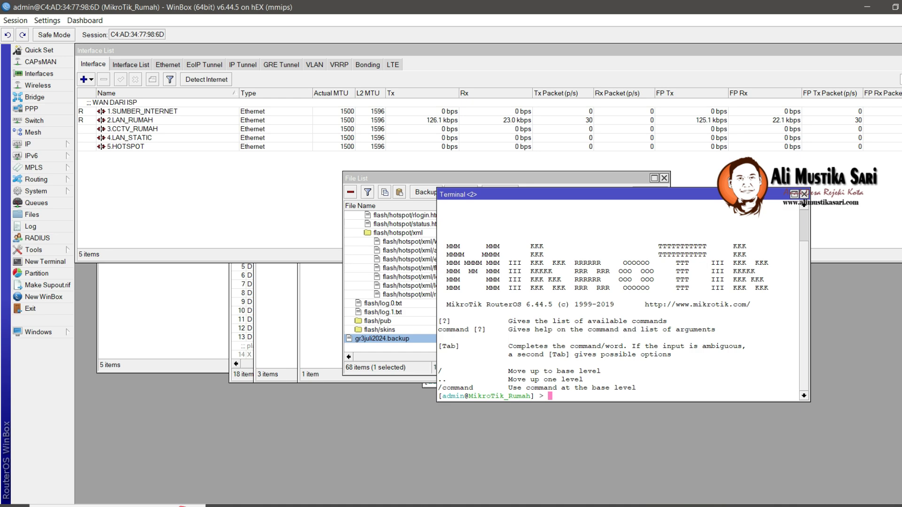
left_click_drag(803, 199, 613, 158)
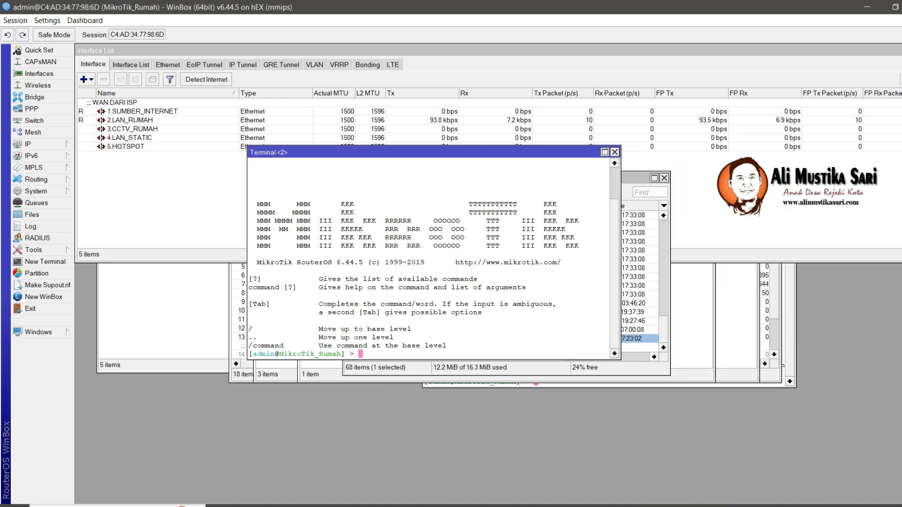
type("export")
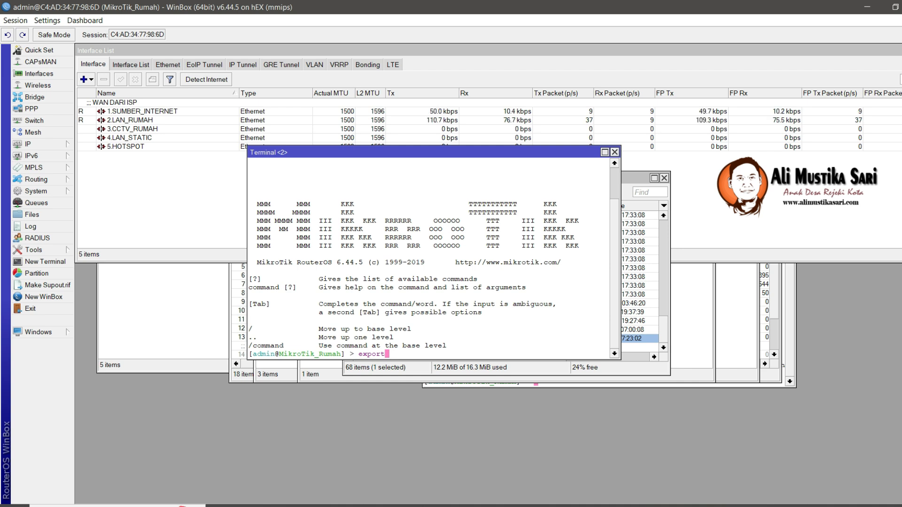
type(" file")
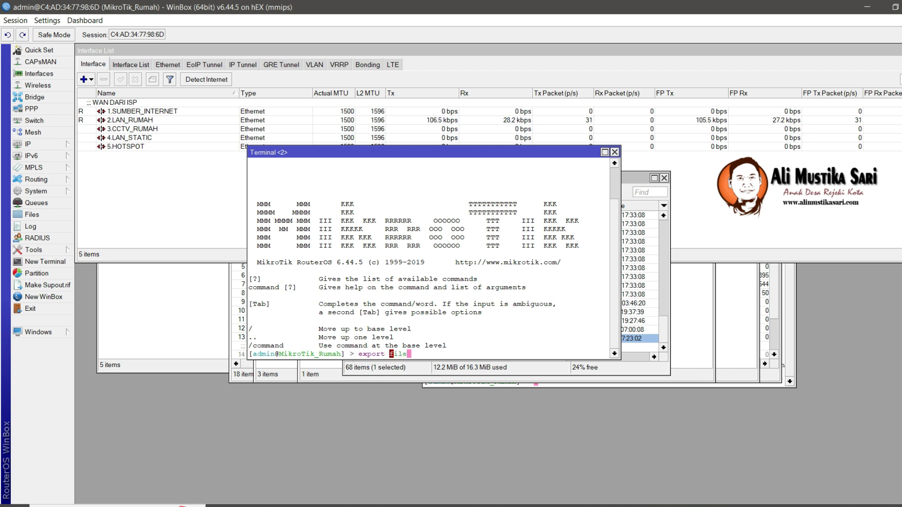
type("=gr")
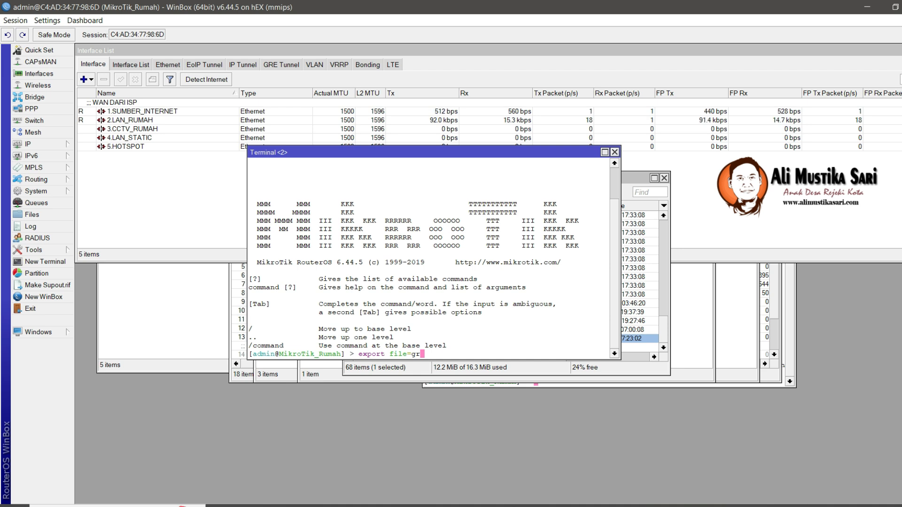
type("3back")
type("u")
type("p")
key("BackSpace")
key("BackSpace")
key("BackSpace")
key("BackSpace")
key("BackSpace")
key("BackSpace")
type("juli")
key("Return")
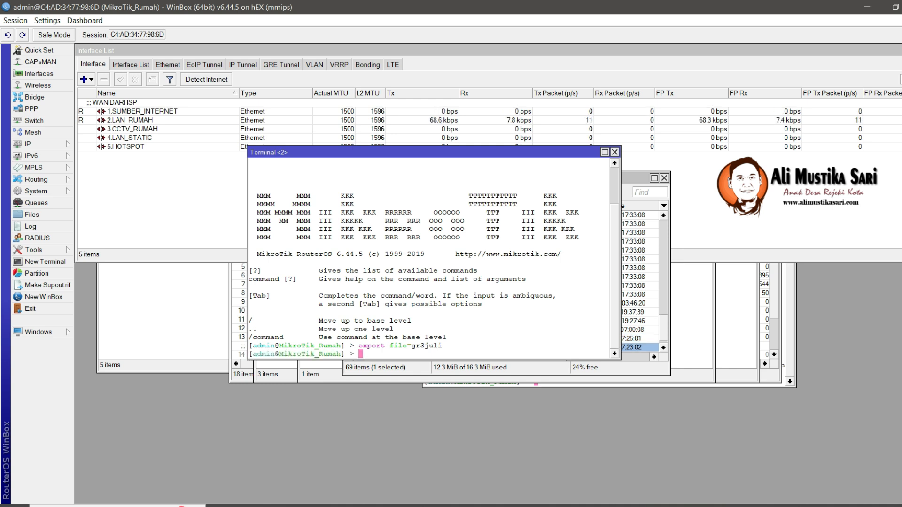
Step: Download the exported gr3juli.rsc script from the router's file list to the Desktop folder
left_click(636, 178)
left_click(368, 339)
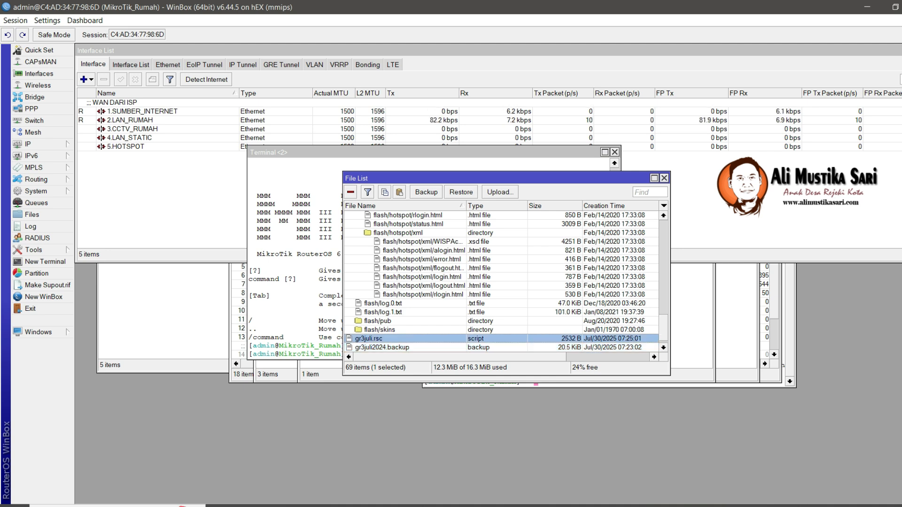
left_click(382, 347)
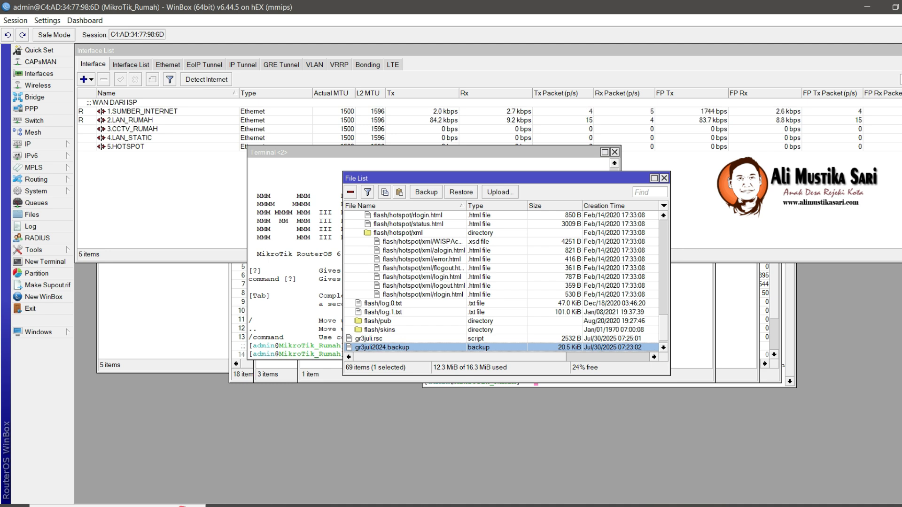
left_click(369, 339)
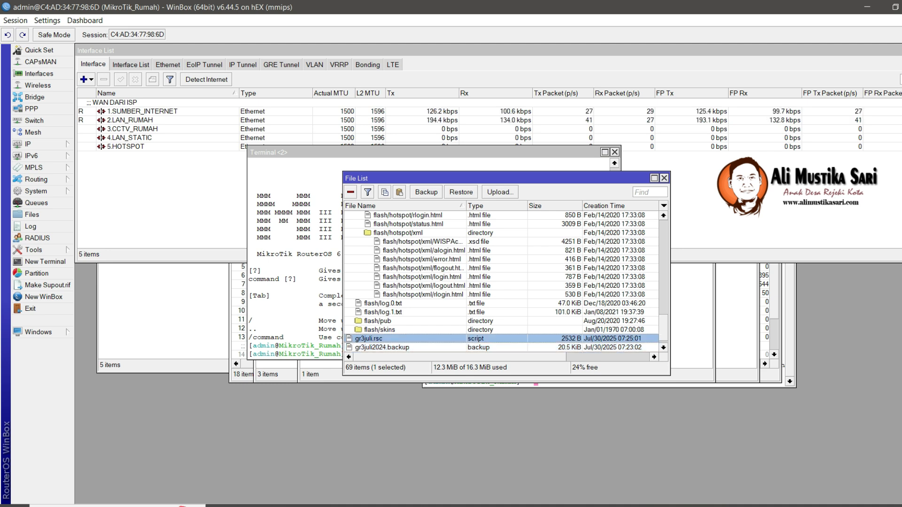
right_click(374, 341)
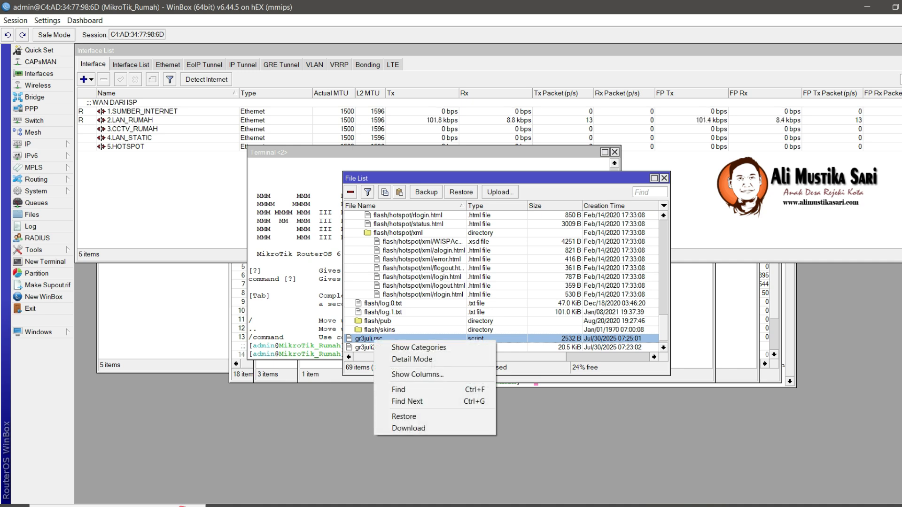
left_click(408, 428)
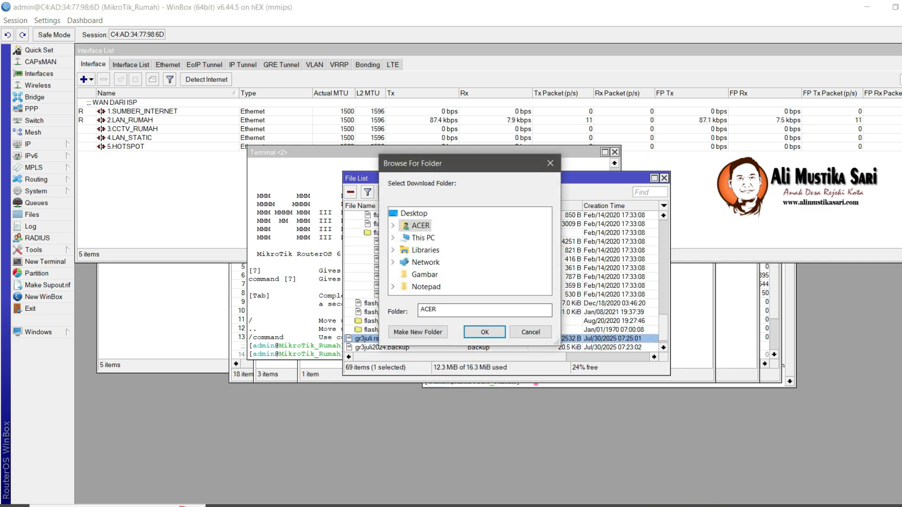
left_click(393, 238)
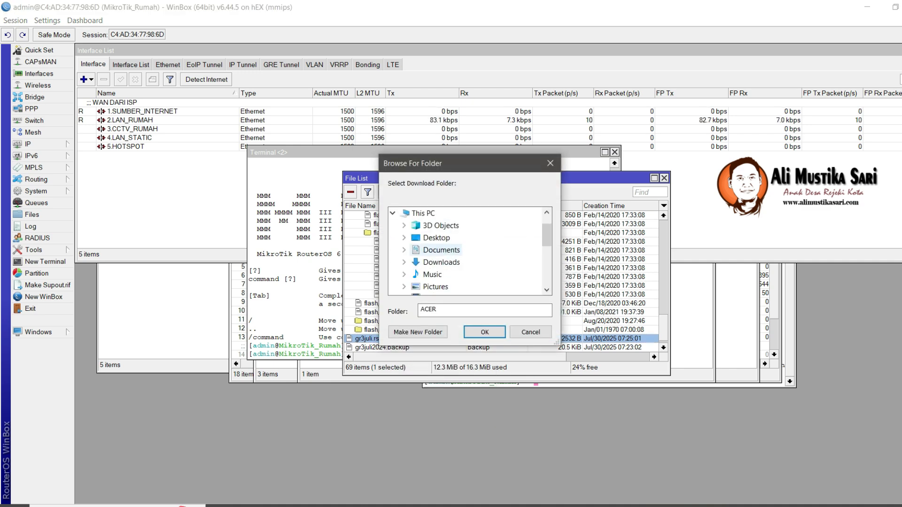
left_click(436, 238)
left_click(484, 332)
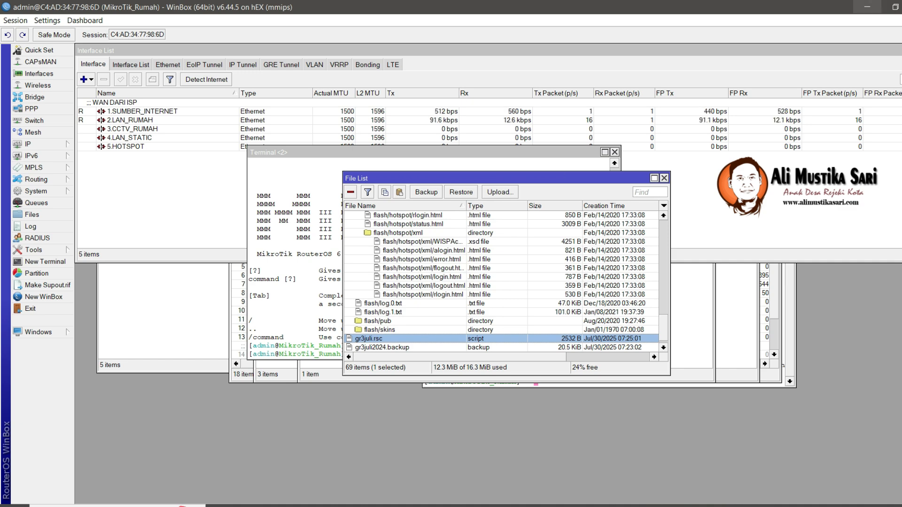
Step: Switch to the Windows desktop, place gr3juli.rsc beside the backup file and open it in Notepad
left_click(867, 7)
left_click_drag(162, 23, 470, 136)
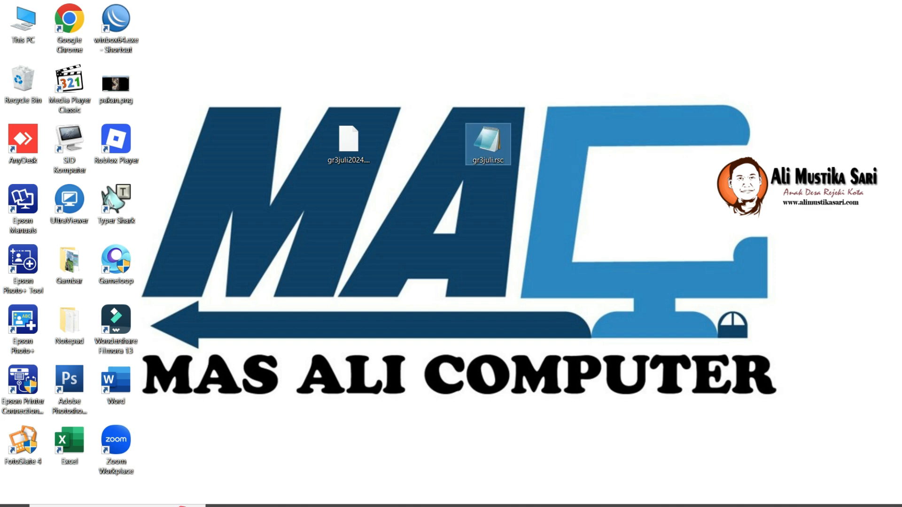
key("Return")
left_click_drag(613, 325, 428, 66)
Step: Examine the exported configuration commands in gr3juli.rsc in a maximized Notepad window, and put the window away
scroll(475, 132, "down", 3)
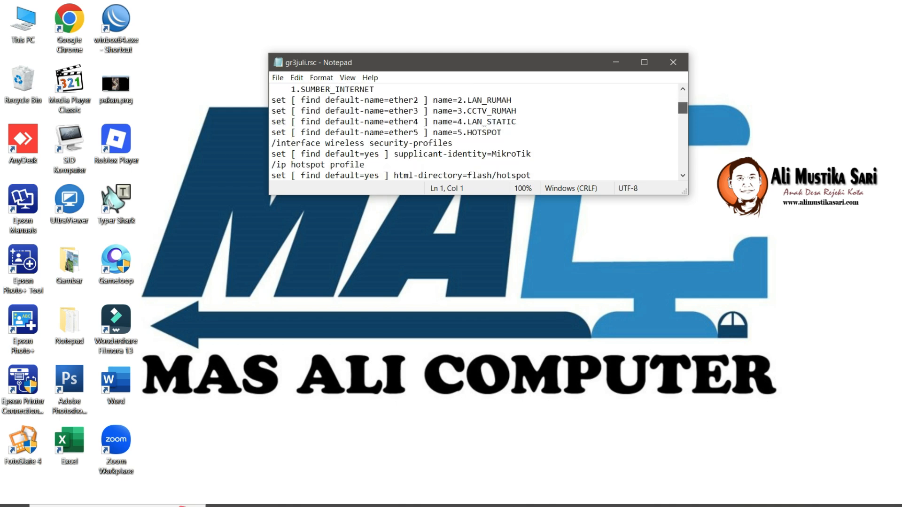
left_click(644, 62)
scroll(451, 253, "up", 4)
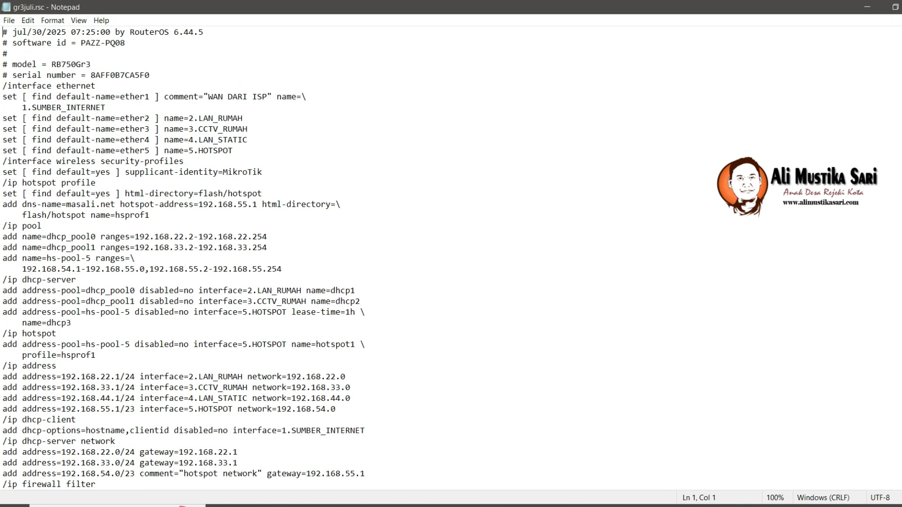
scroll(451, 253, "down", 6)
scroll(451, 253, "up", 6)
left_click(867, 7)
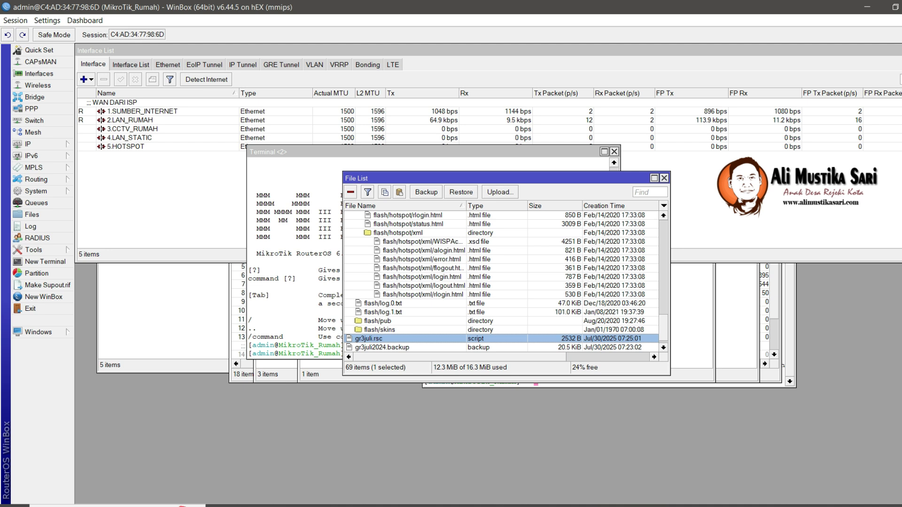
left_click(461, 192)
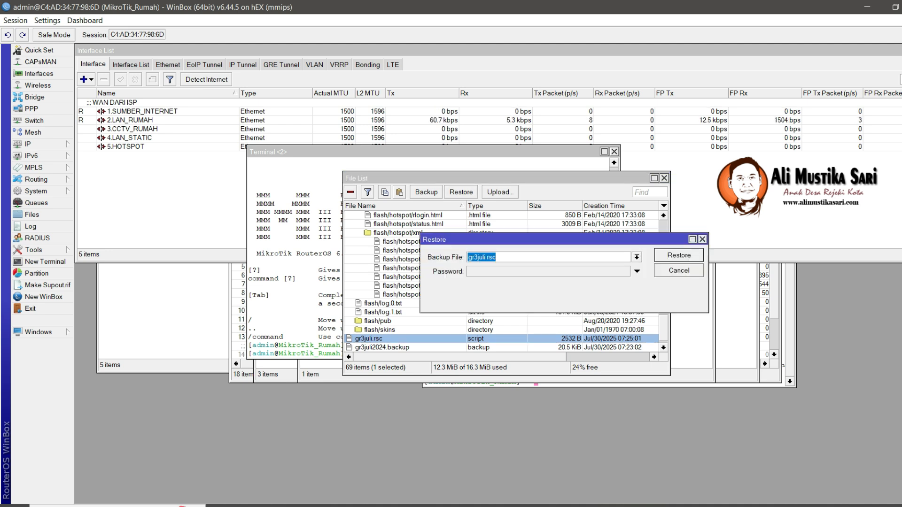
left_click(636, 258)
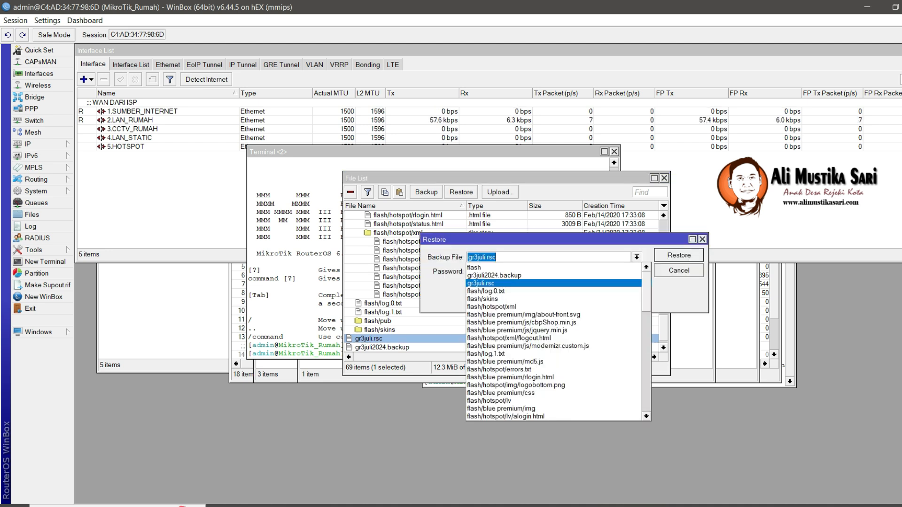
left_click(494, 275)
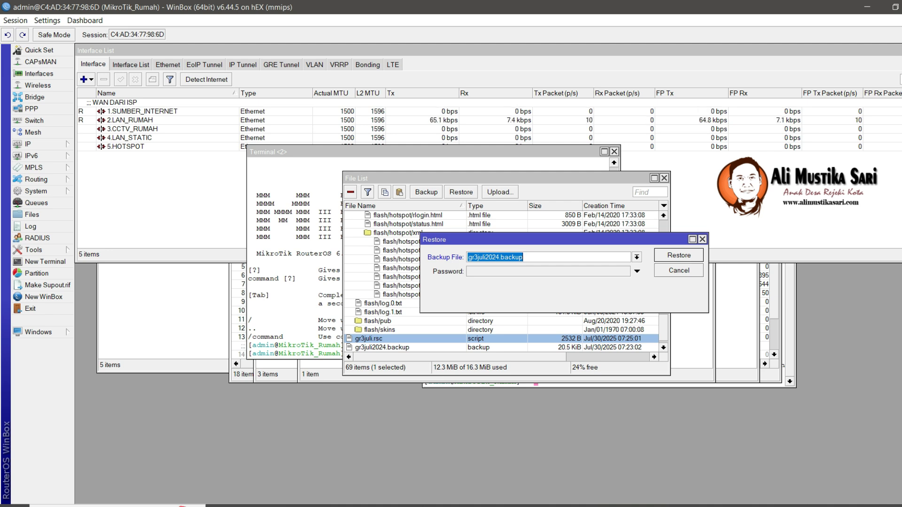
key("Escape")
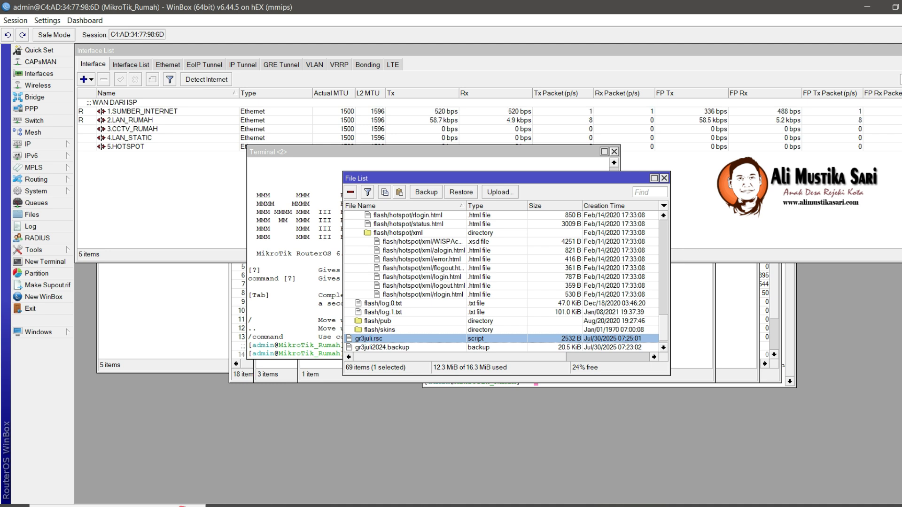
Step: Delete gr3juli.rsc and gr3juli2024.backup from the router's file list
key("Delete")
left_click(382, 339)
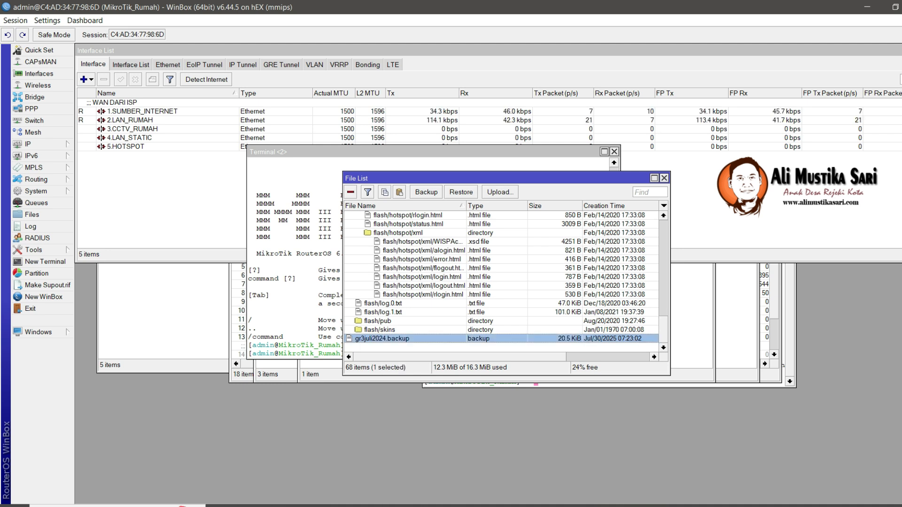
key("Delete")
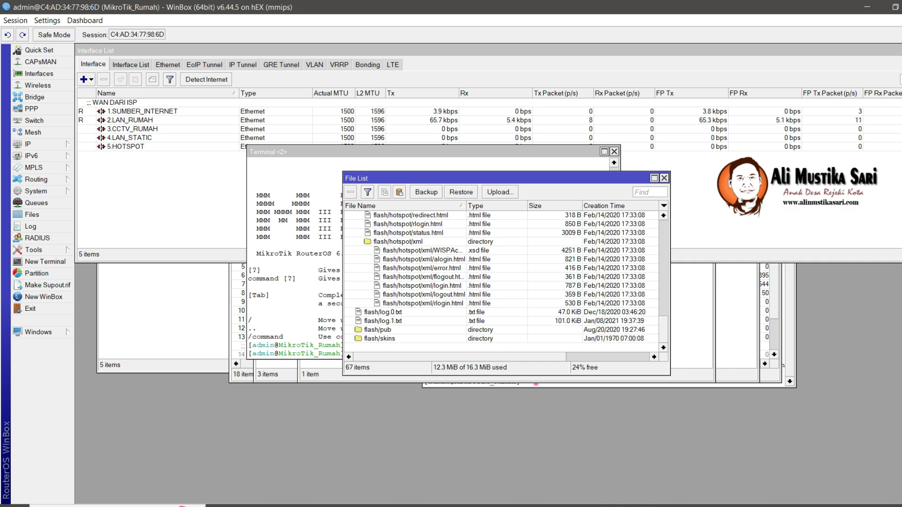
Step: Upload gr3juli2024.backup from the computer's Desktop folder to the router's file list
left_click(500, 191)
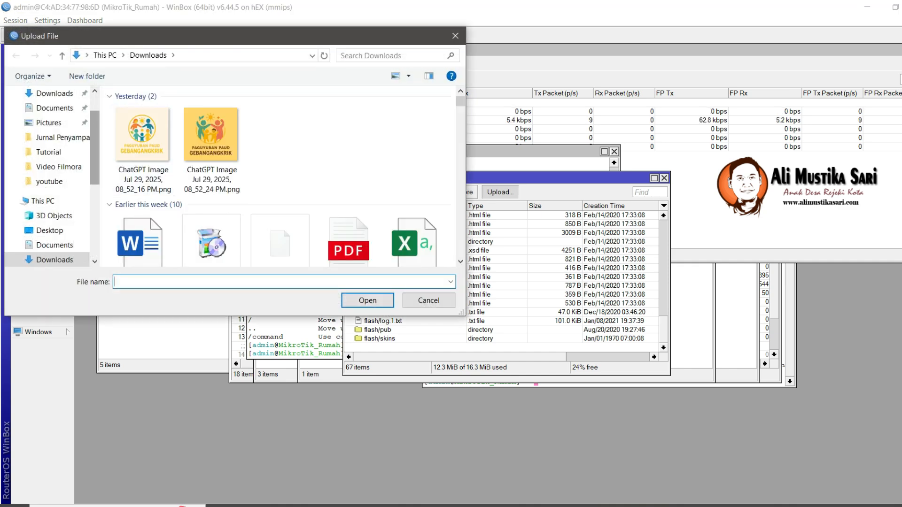
left_click_drag(95, 138, 95, 122)
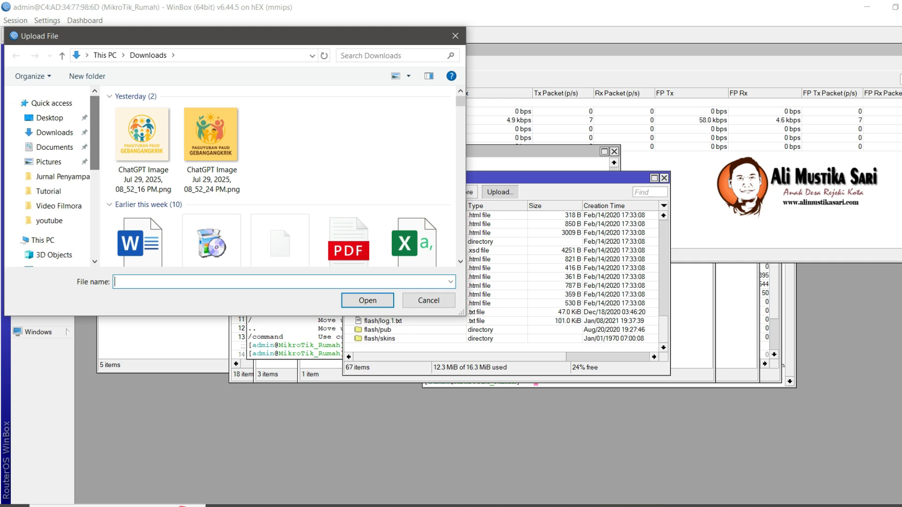
left_click(49, 118)
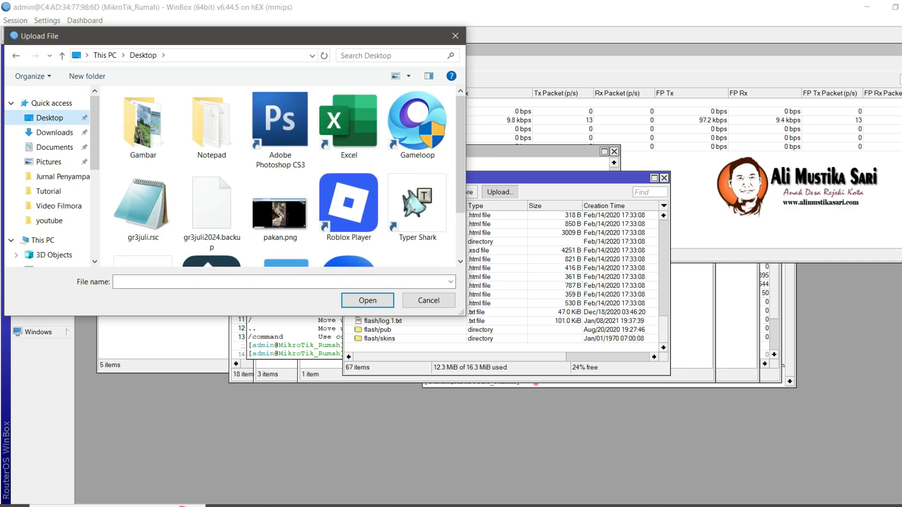
left_click(212, 213)
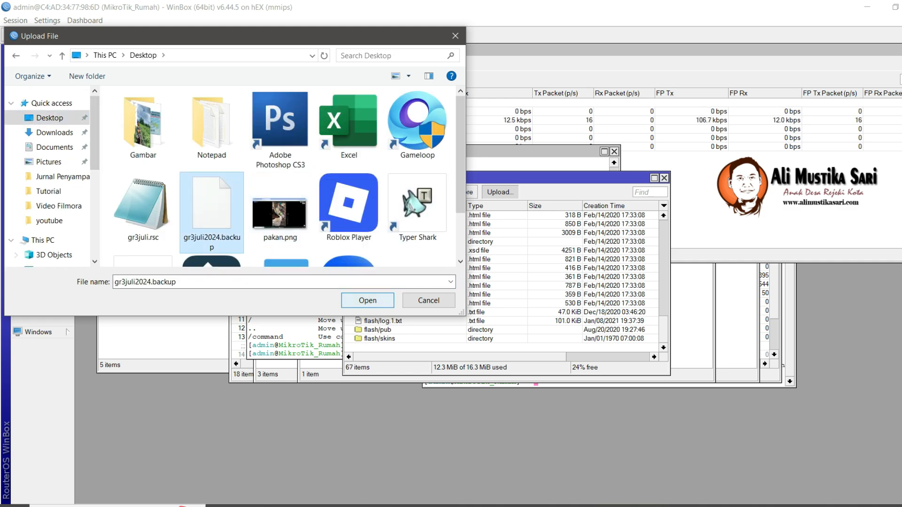
left_click(367, 300)
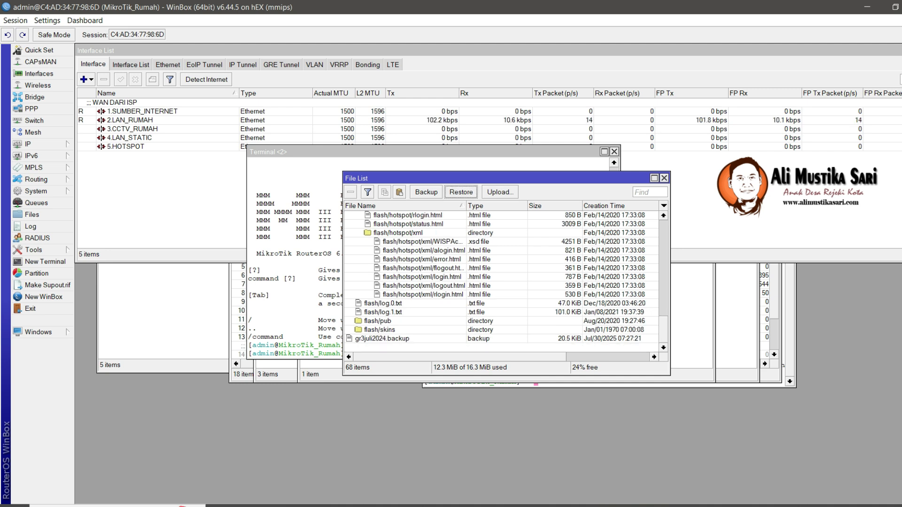
Step: Restore the router configuration from the uploaded gr3juli2024.backup without a password and confirm the reboot
left_click(381, 339)
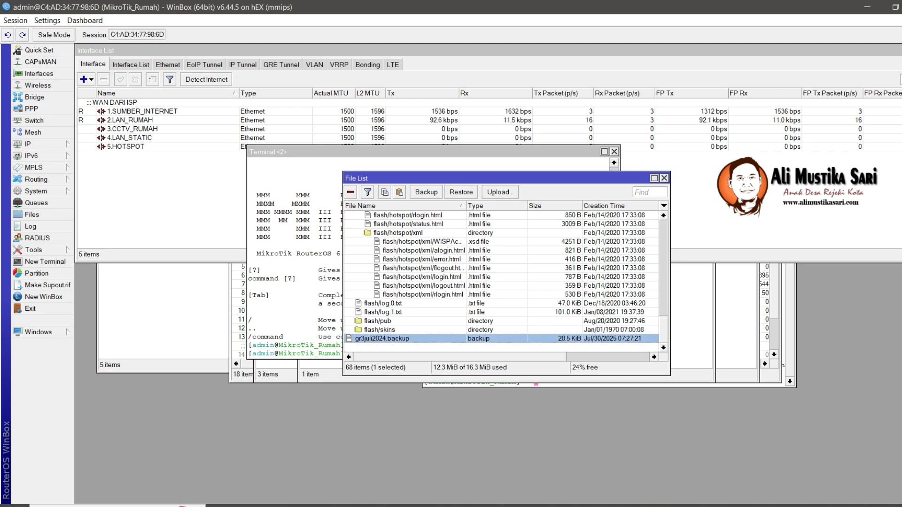
right_click(396, 339)
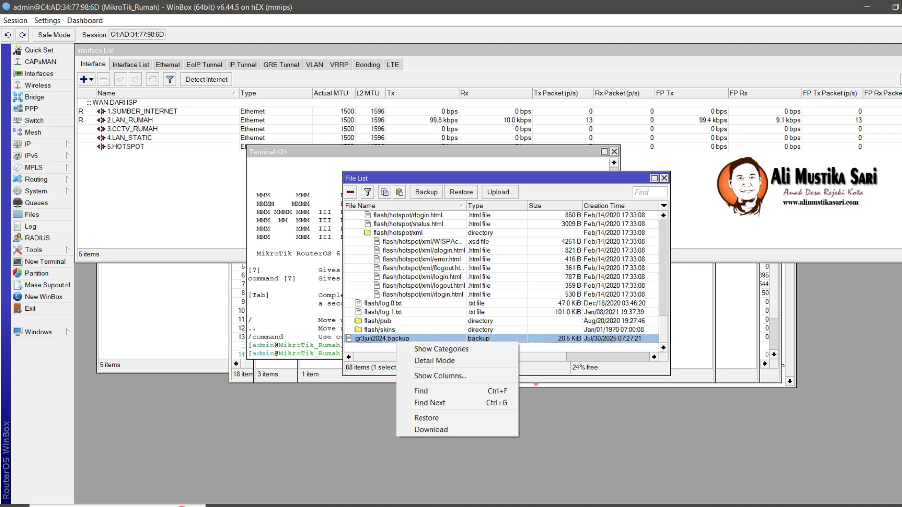
left_click(426, 417)
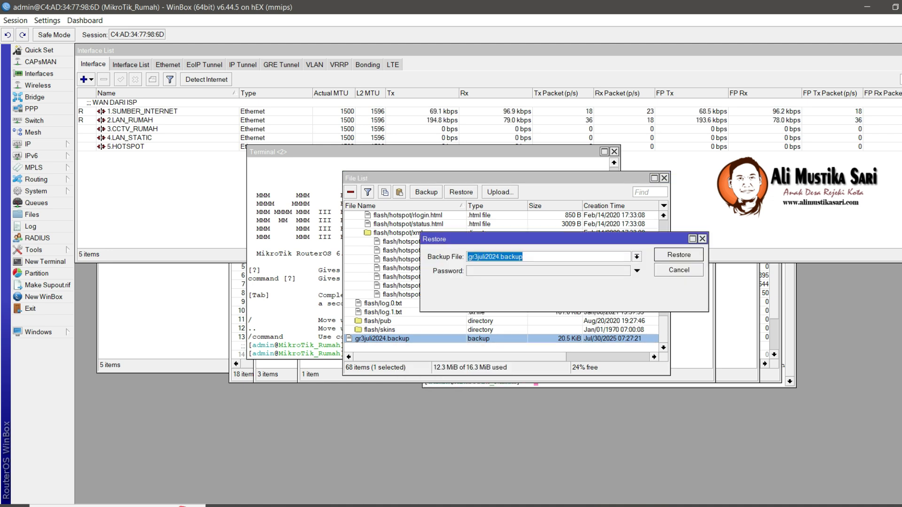
left_click(678, 254)
key("Return")
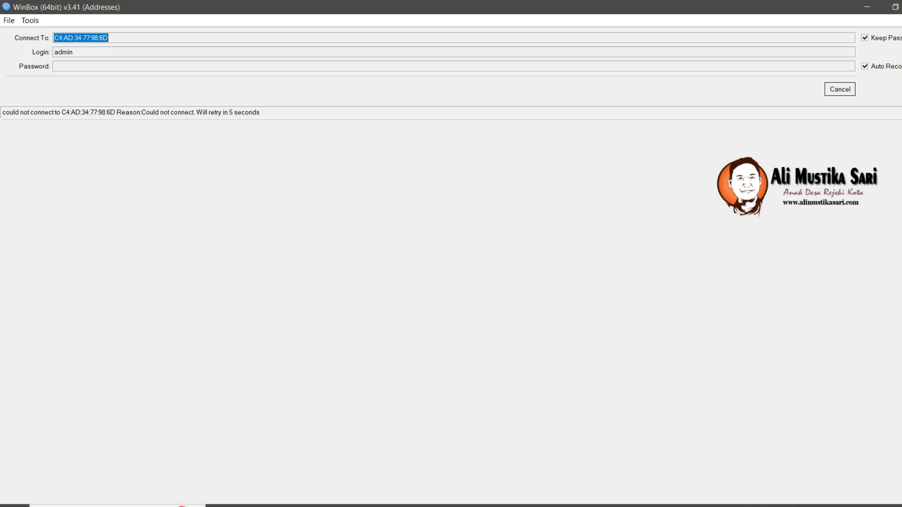
Step: Cancel the automatic reconnection, refresh the neighbor list and reconnect to the MikroTik_Rumah router listed at 192.168.22.1 as admin
left_click(840, 90)
left_click(35, 146)
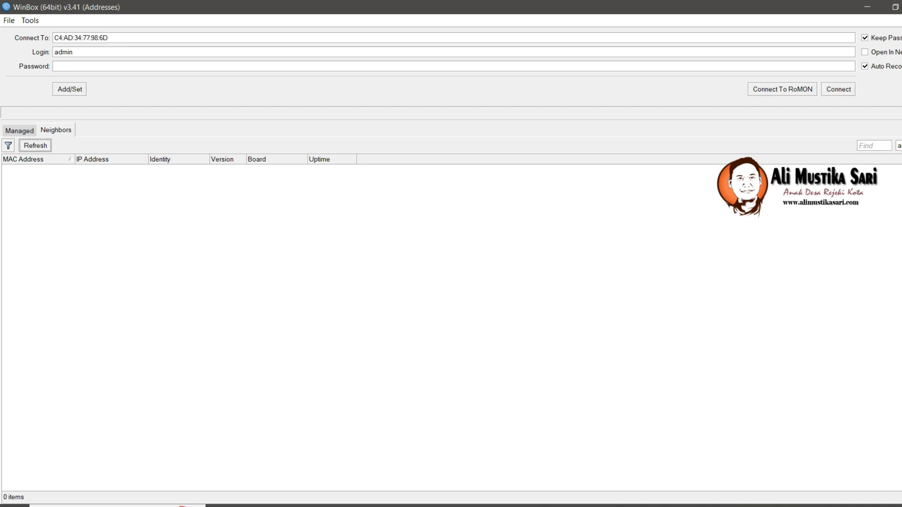
left_click(36, 145)
left_click(35, 146)
left_click(35, 146)
left_click(35, 146)
left_click(29, 178)
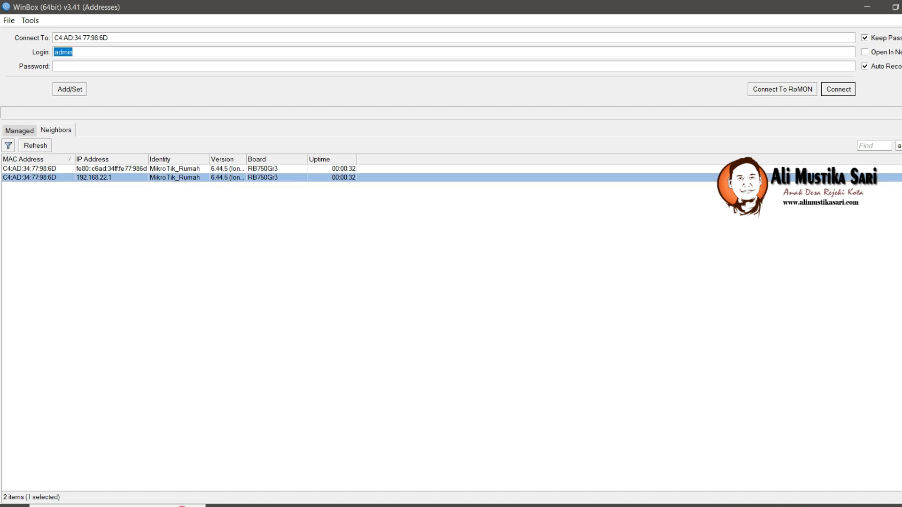
key("Return")
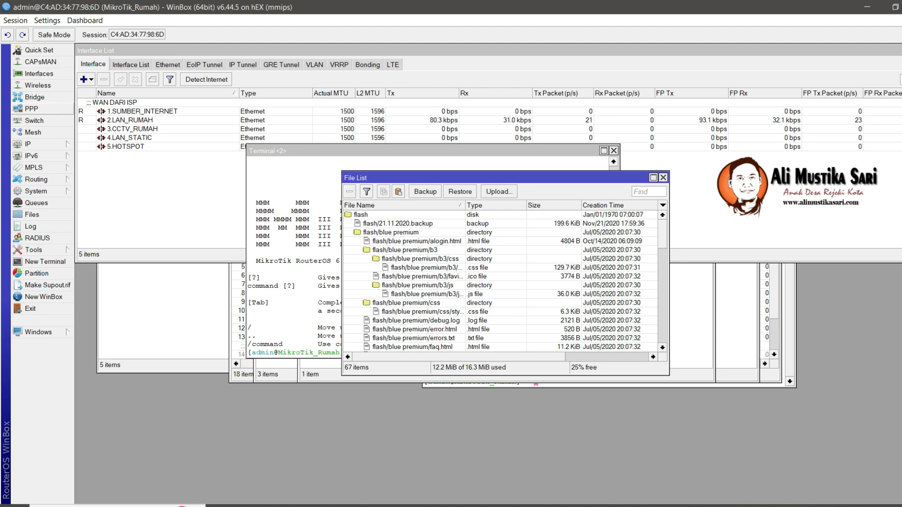
scroll(505, 281, "down", 3)
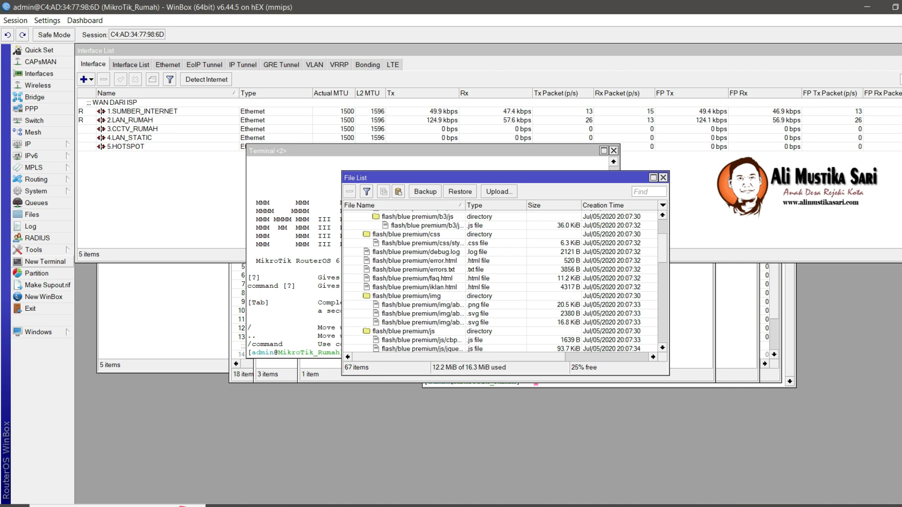
Step: Open a new router terminal, switch to gr3juli.rsc in Notepad and copy its entire contents
left_click(42, 262)
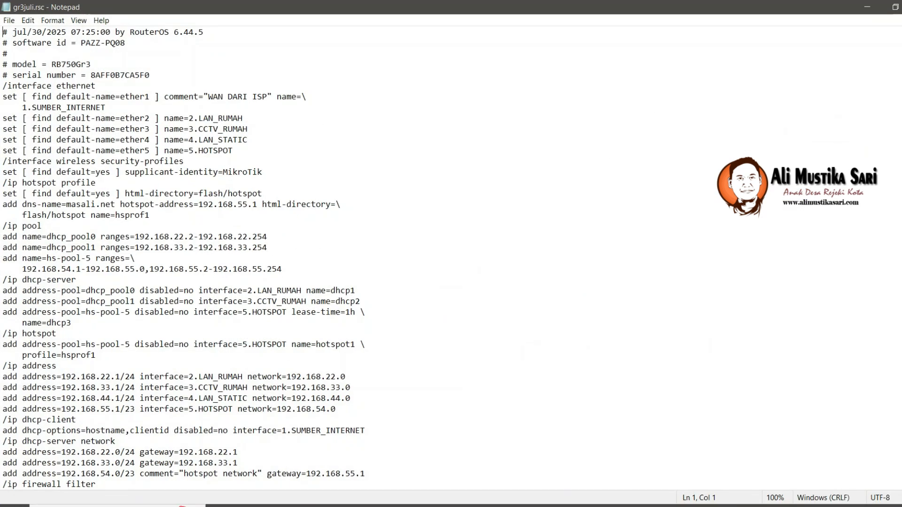
left_click(130, 75)
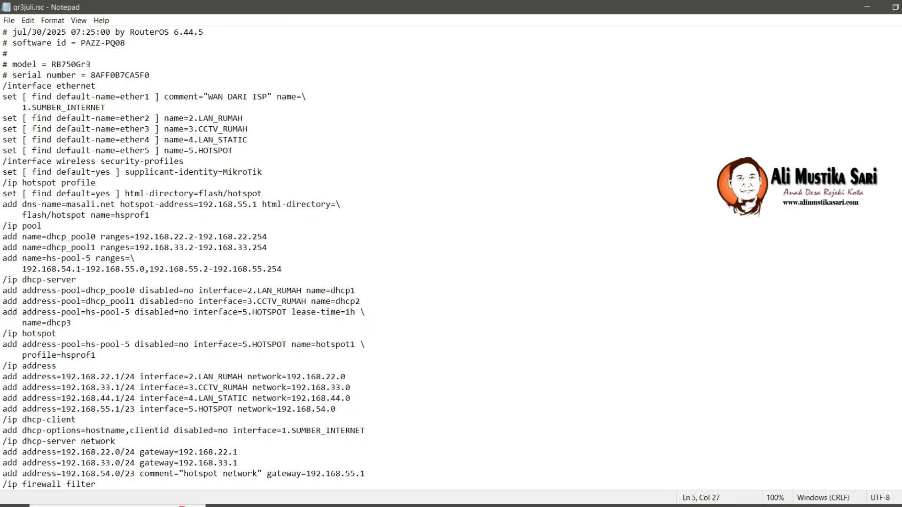
key("ctrl+a")
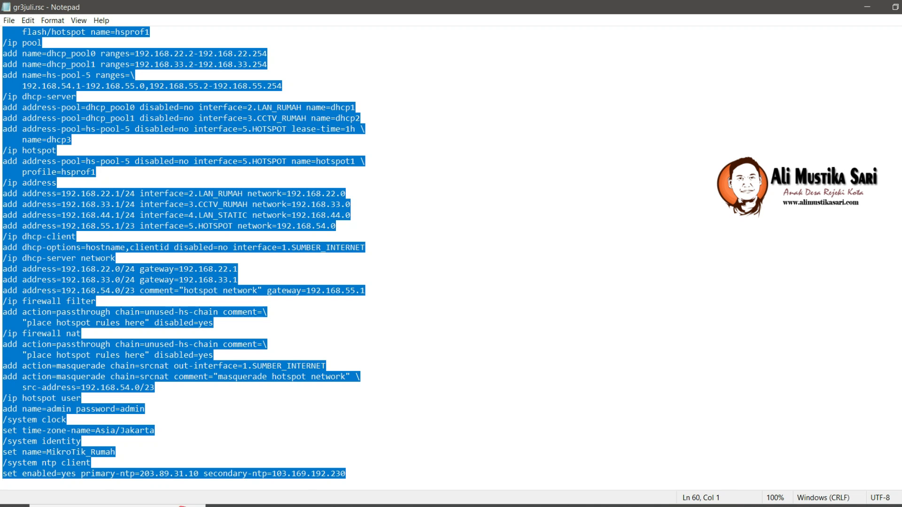
mouse_move(633, 506)
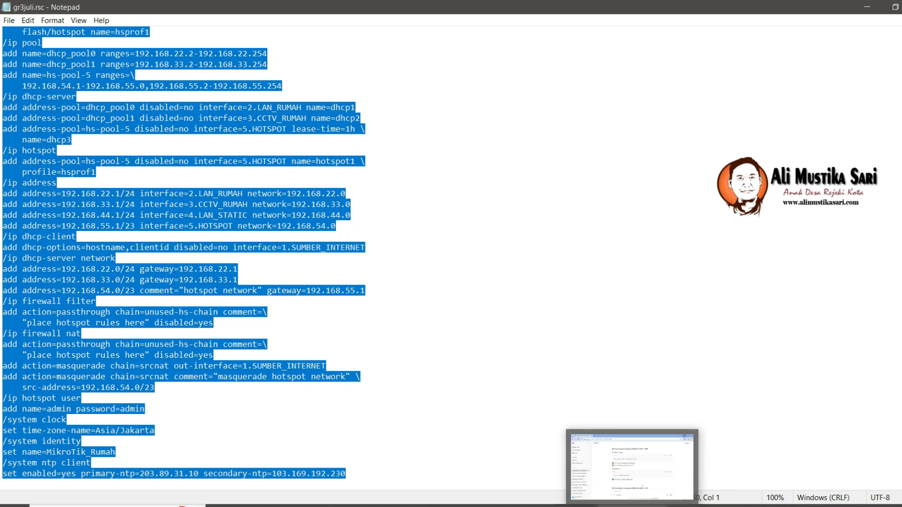
Step: Switch back to WinBox, move the new terminal window higher, and paste and run the complete exported script in it
left_click(771, 506)
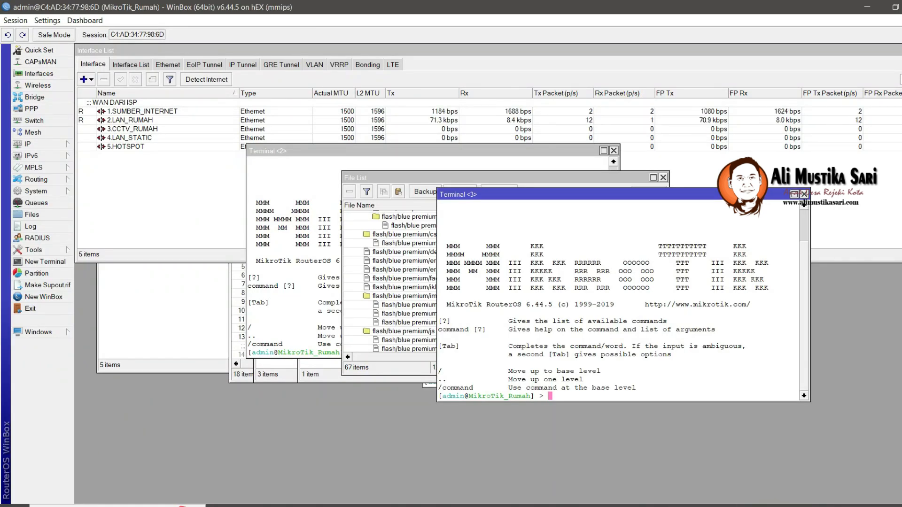
left_click_drag(657, 194, 551, 75)
key("ctrl+v")
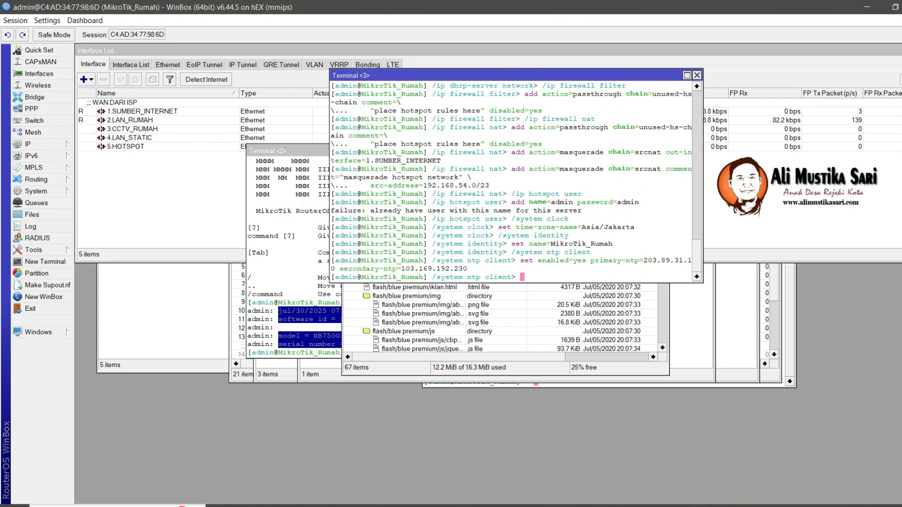
key("Return")
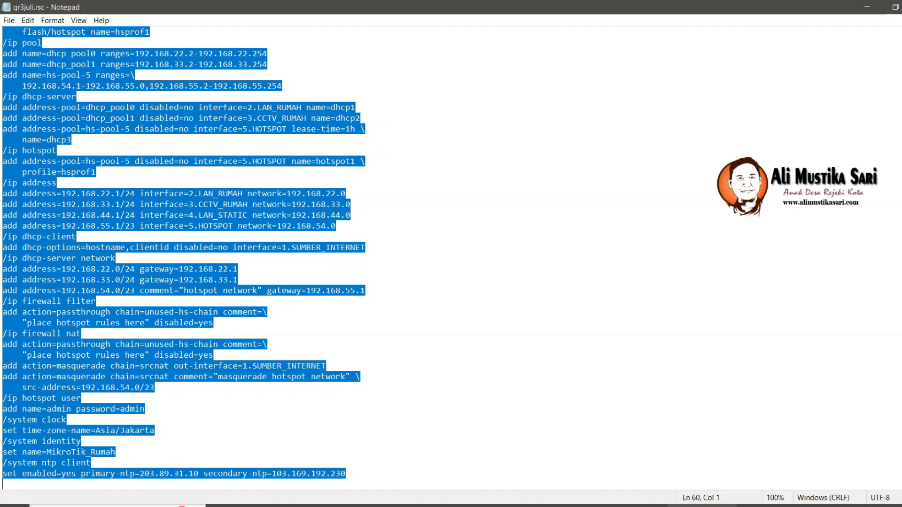
Step: In gr3juli.rsc in Notepad, copy only the /interface ethernet section, from its heading through the ether5 line named 5.HOTSPOT
left_click(199, 291)
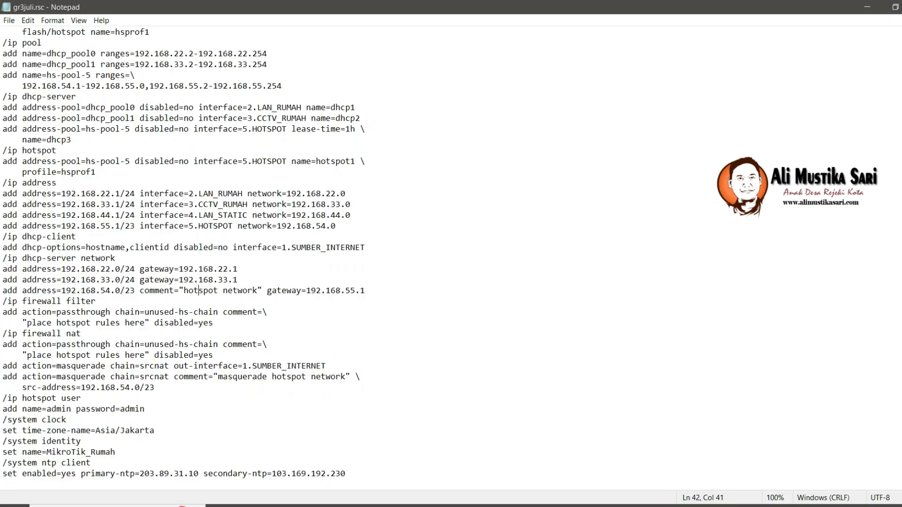
scroll(199, 291, "up", 6)
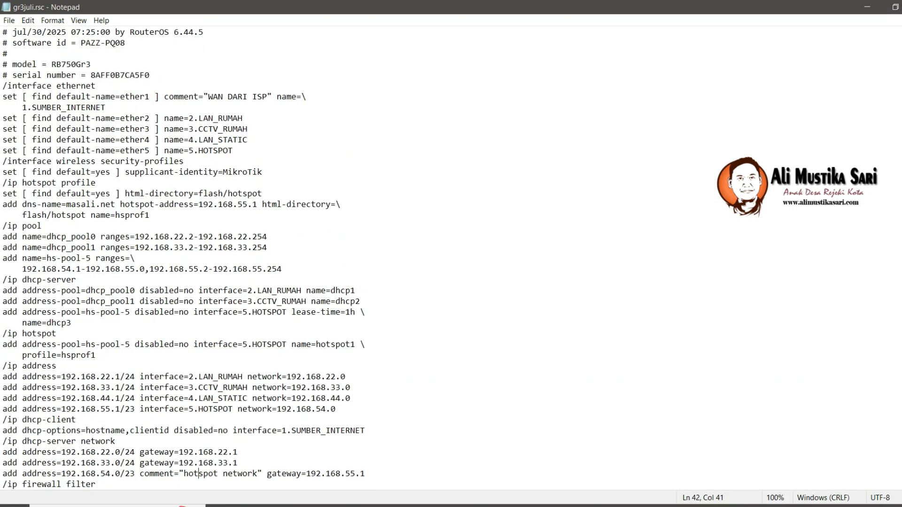
left_click(2, 86)
left_click_drag(3, 86, 233, 151)
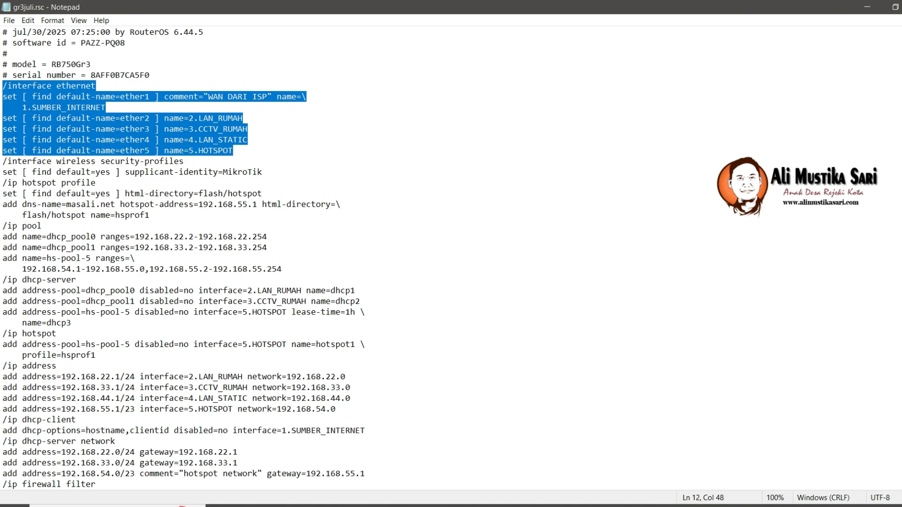
right_click(92, 97)
left_click(109, 130)
Step: Switch to WinBox and run the copied /interface ethernet commands in another new terminal
key("alt+Tab")
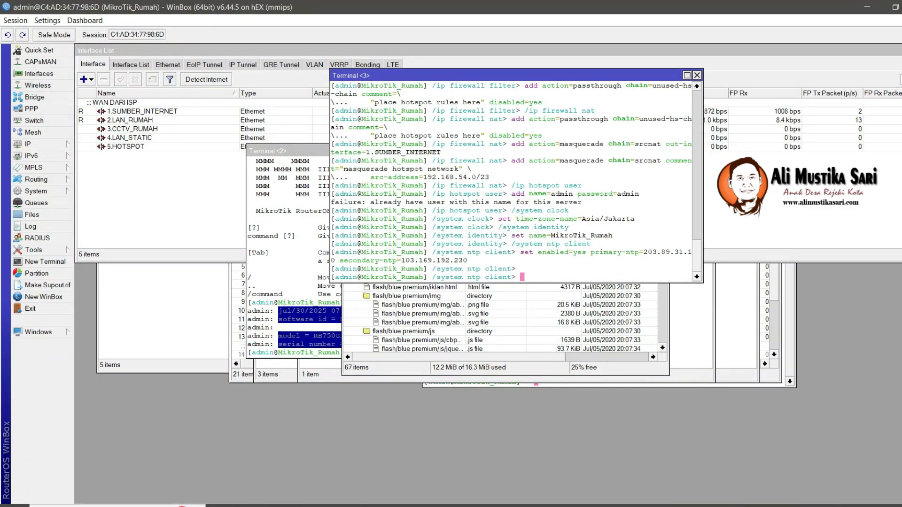
left_click(45, 261)
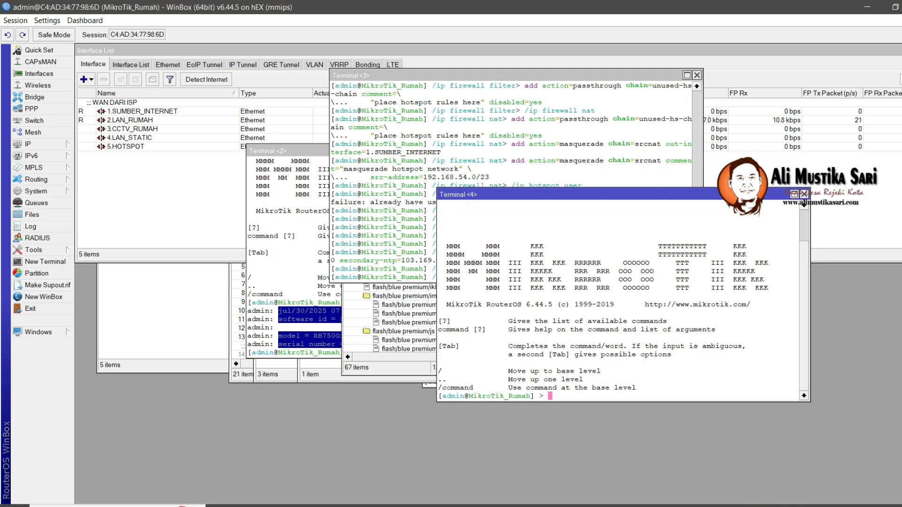
key("ctrl+v")
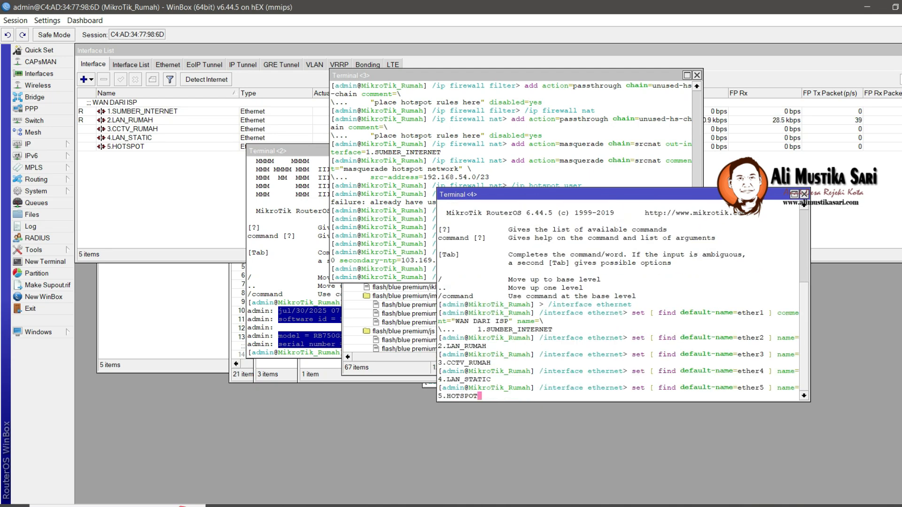
key("Return")
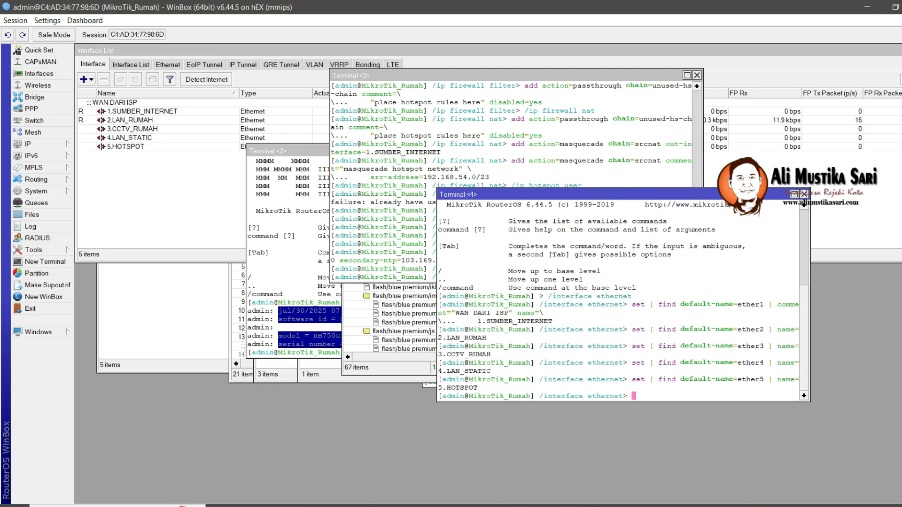